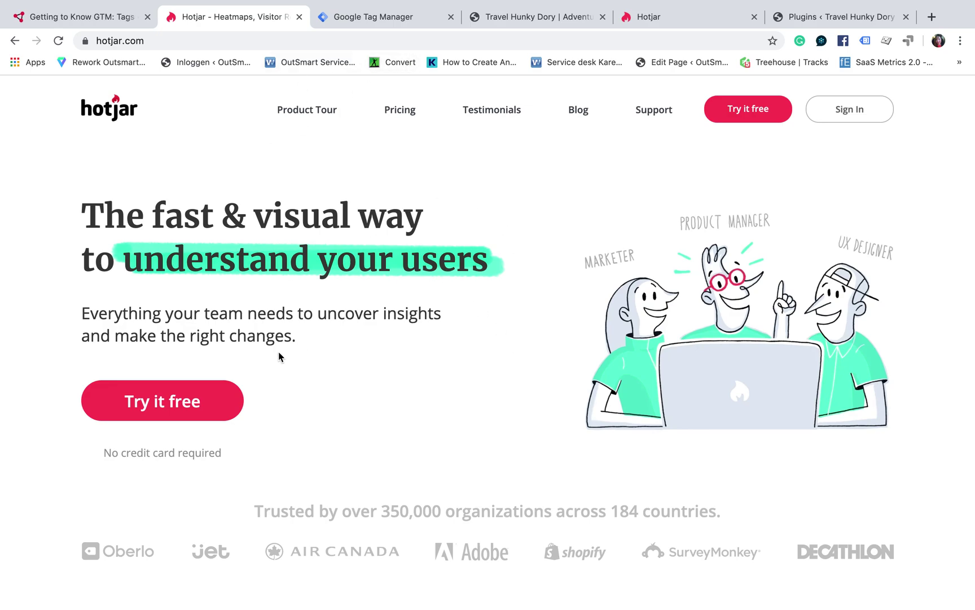
Go to the Google Tag Manager Tags list for the travelhunkydory.com container
{"action": "left_click", "coordinate": [352, 18]}
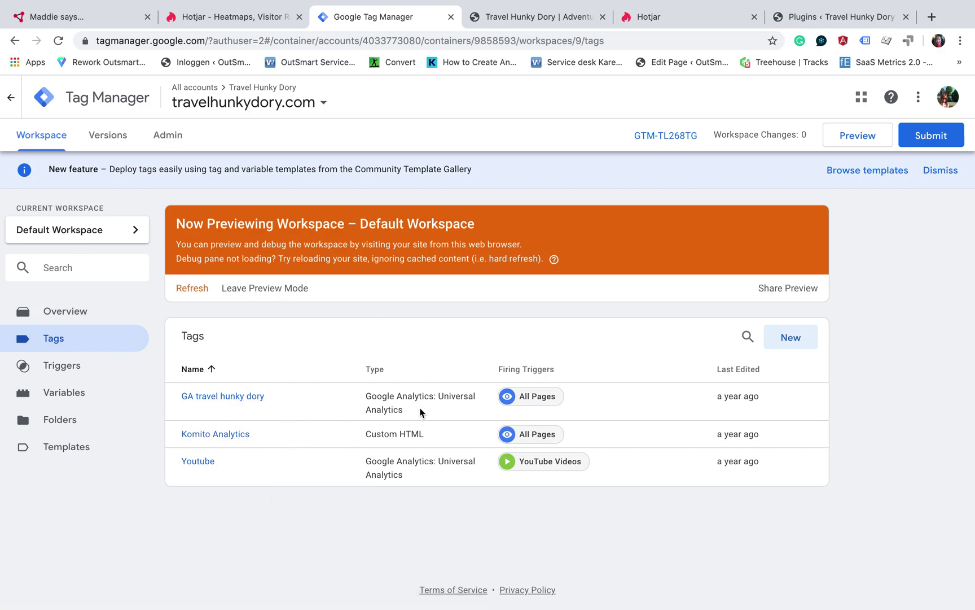
Start a new untitled tag with Custom HTML as its tag type
{"action": "left_click", "coordinate": [807, 338]}
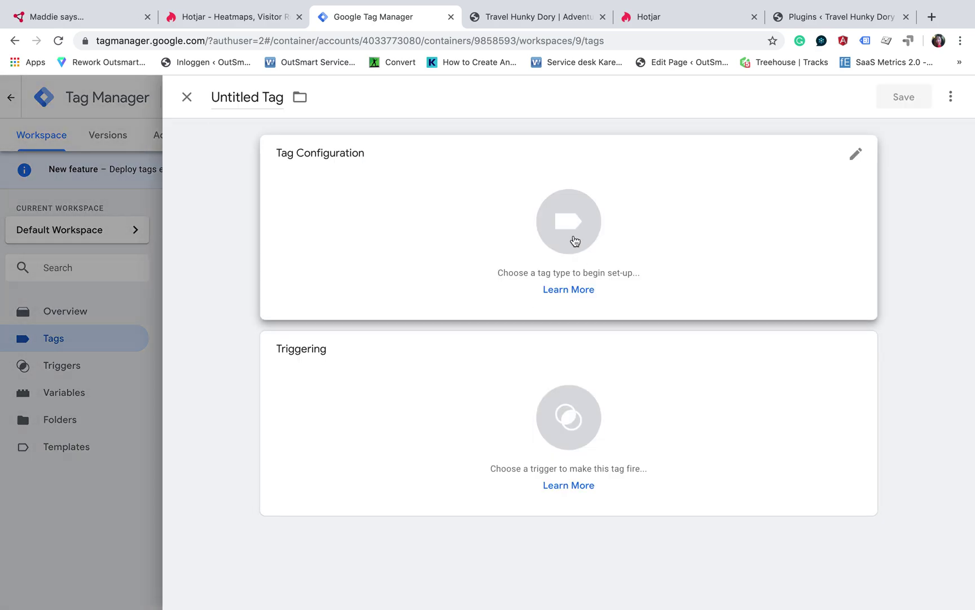
{"action": "left_click", "coordinate": [572, 241]}
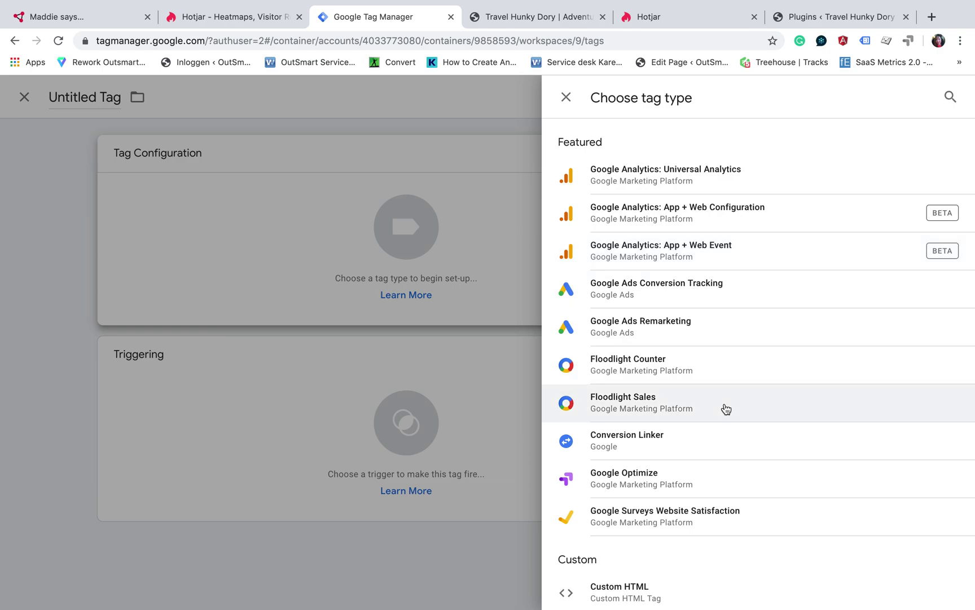
{"action": "scroll", "coordinate": [725, 407], "scroll_direction": "down", "scroll_amount": 3}
{"action": "left_click", "coordinate": [619, 416]}
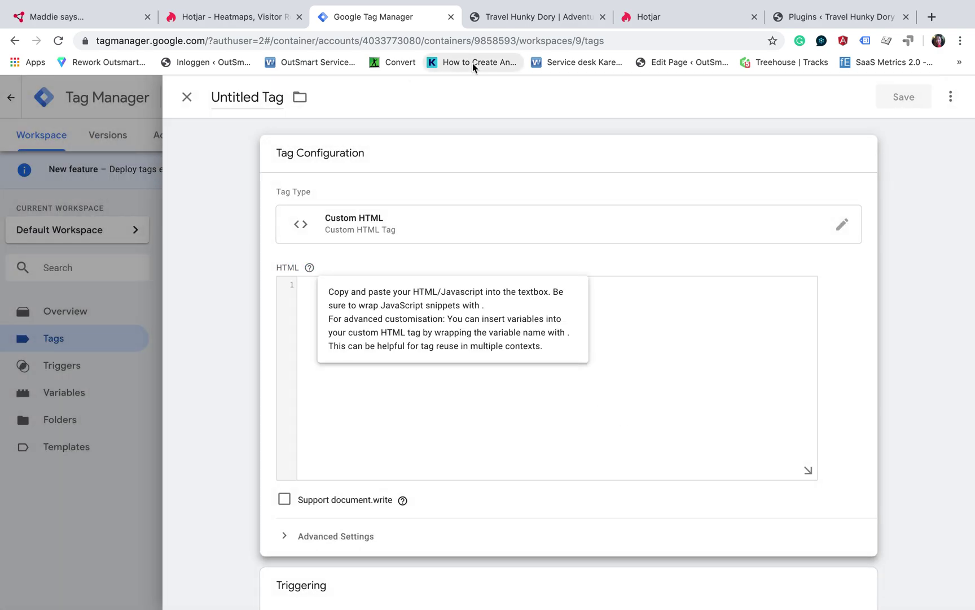
Select and copy Hotjar's tracking script for travelhunkydory.com, then return to the GTM tag editor
{"action": "left_click", "coordinate": [664, 18]}
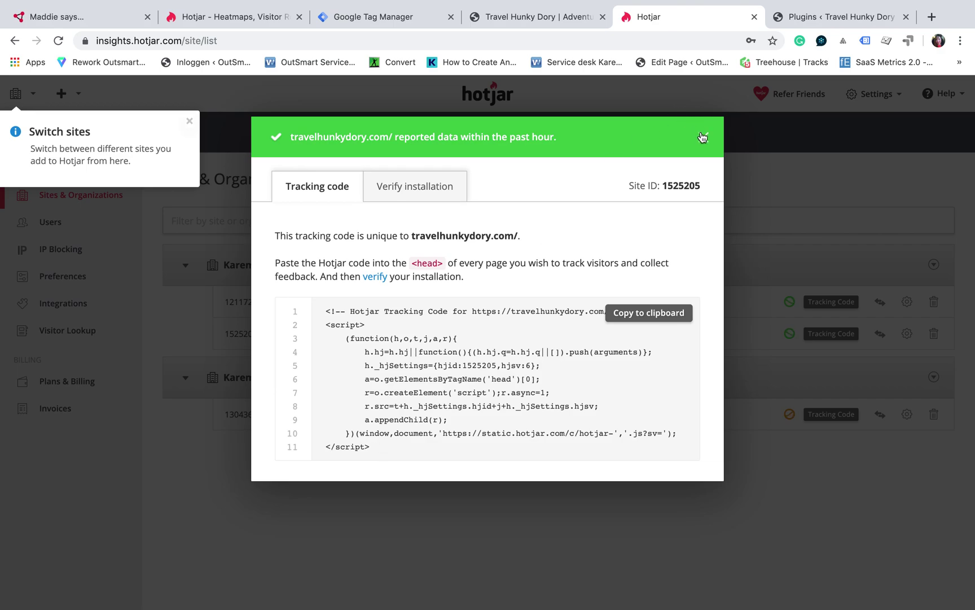
{"action": "left_click", "coordinate": [703, 136]}
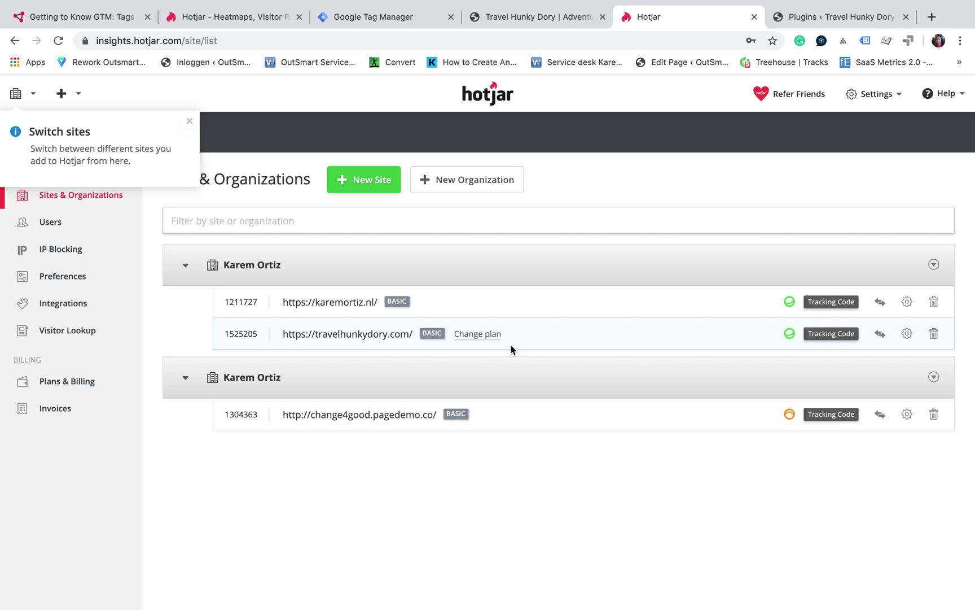
{"action": "left_click", "coordinate": [815, 333]}
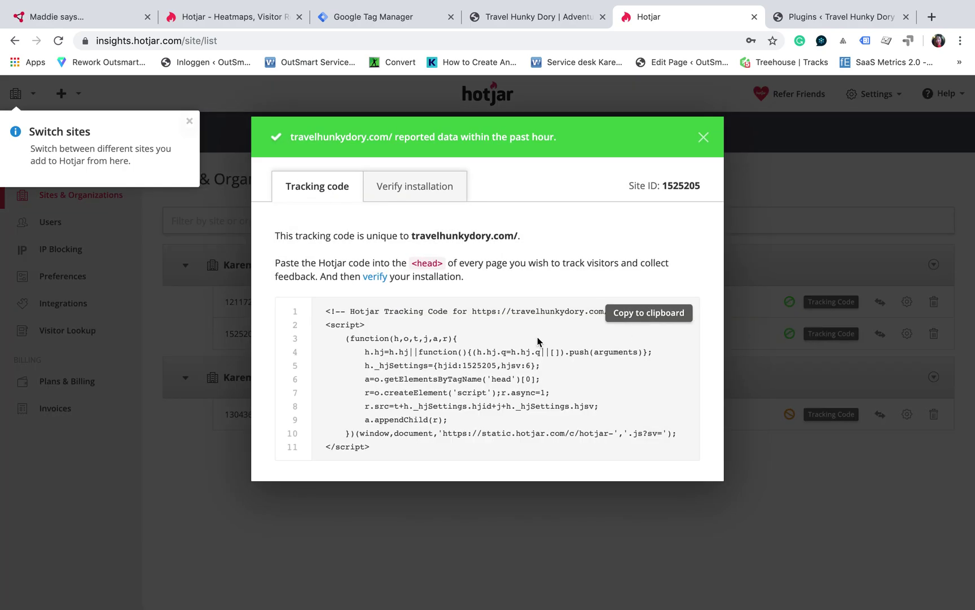
{"action": "left_click_drag", "start_coordinate": [384, 447], "coordinate": [318, 305]}
{"action": "key", "text": "ctrl+c"}
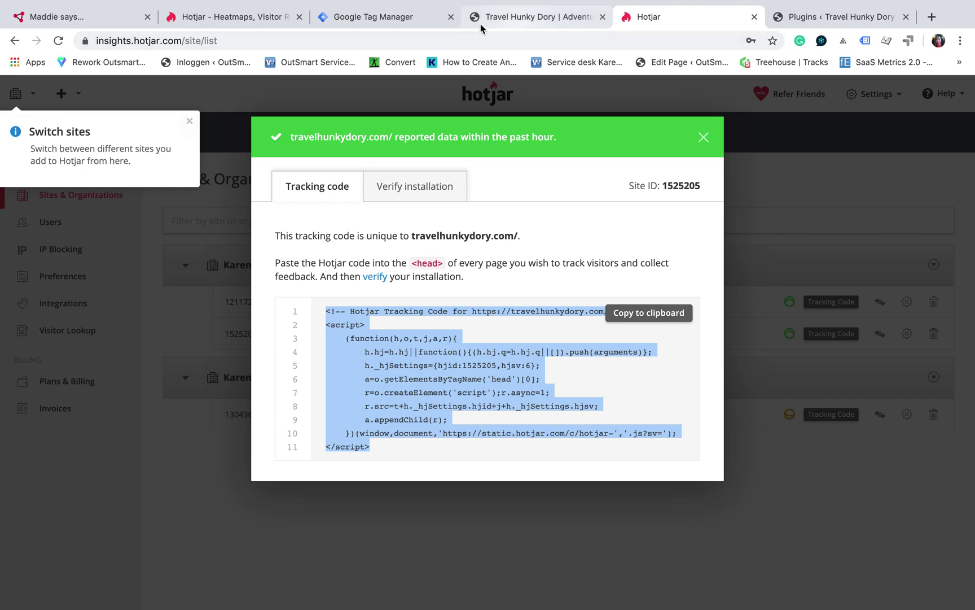
{"action": "left_click", "coordinate": [373, 19]}
Paste the Hotjar tracking script into the HTML box and name the tag 'Hotjar'
{"action": "left_click", "coordinate": [315, 300]}
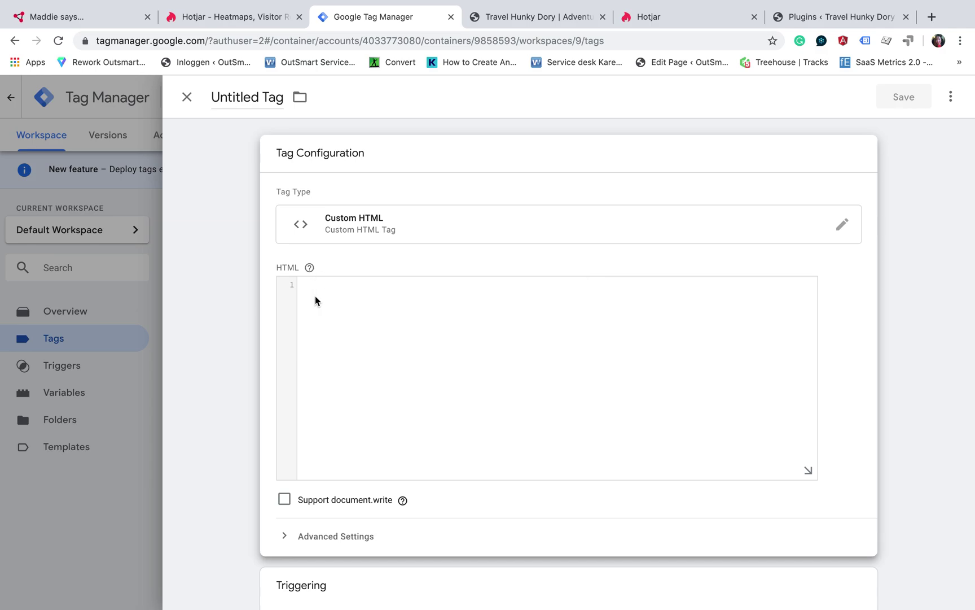
{"action": "key", "text": "ctrl+v"}
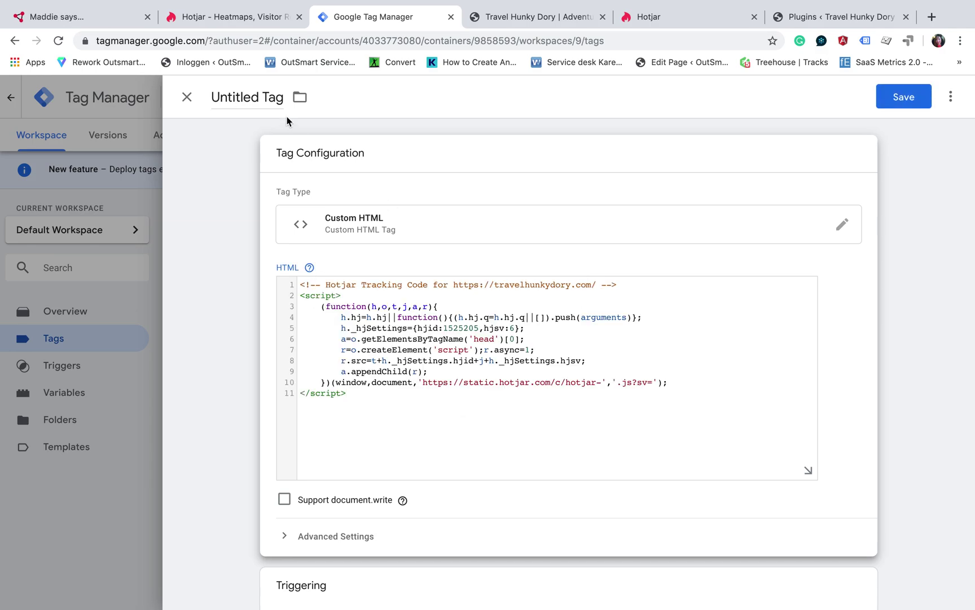
{"action": "left_click", "coordinate": [281, 97]}
{"action": "key", "text": "BackSpace"}
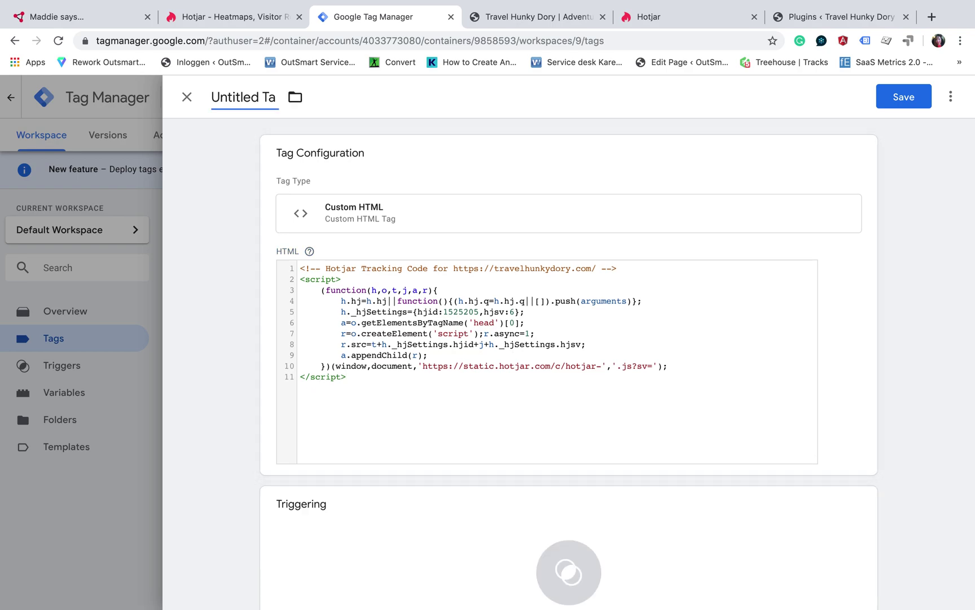
{"action": "key", "text": "BackSpace"}
{"action": "key", "text": "BackSpace"}
{"action": "key", "text": "BackSpace"}
{"action": "key", "text": "BackSpace"}
{"action": "key", "text": "BackSpace"}
{"action": "key", "text": "BackSpace"}
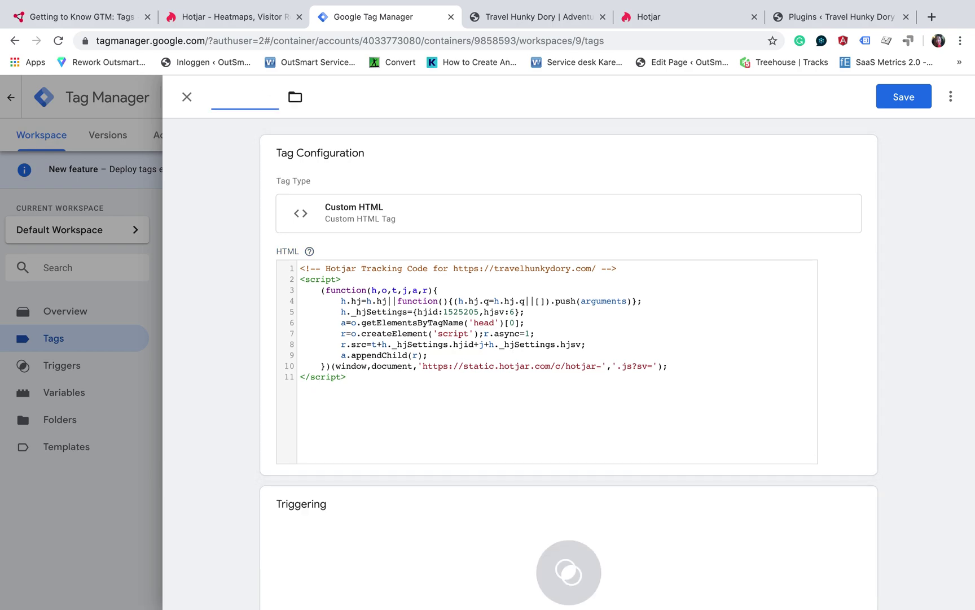
{"action": "type", "text": "Hpt"}
{"action": "key", "text": "BackSpace"}
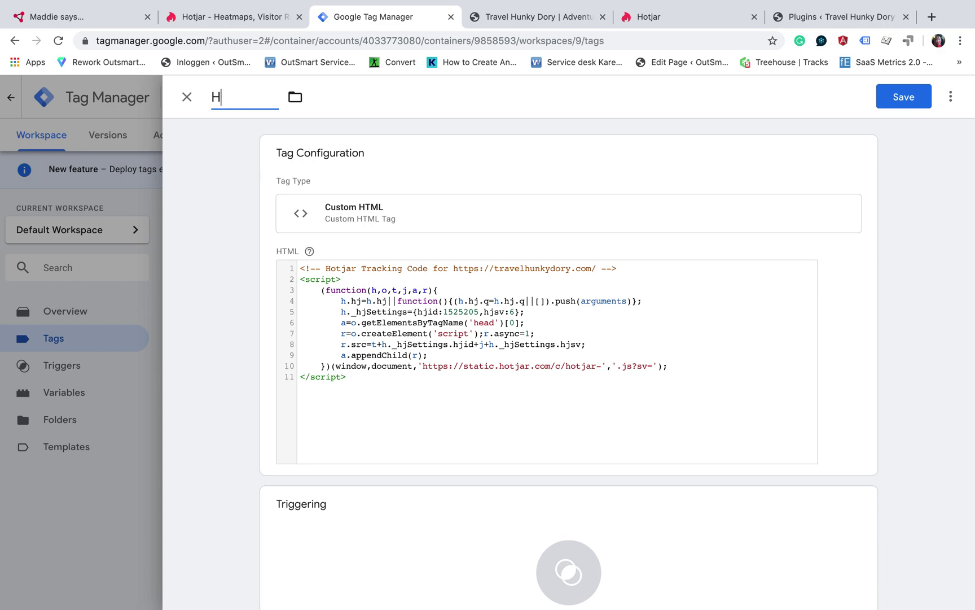
{"action": "type", "text": "otjar"}
{"action": "left_click", "coordinate": [435, 538]}
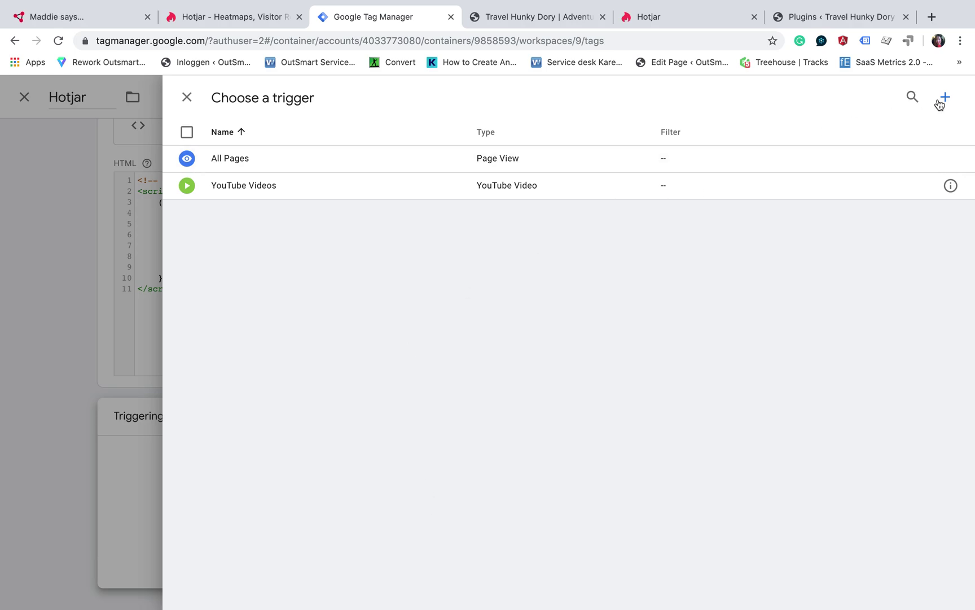
Create a new trigger of the Page View type
{"action": "left_click", "coordinate": [950, 100]}
{"action": "left_click", "coordinate": [577, 241]}
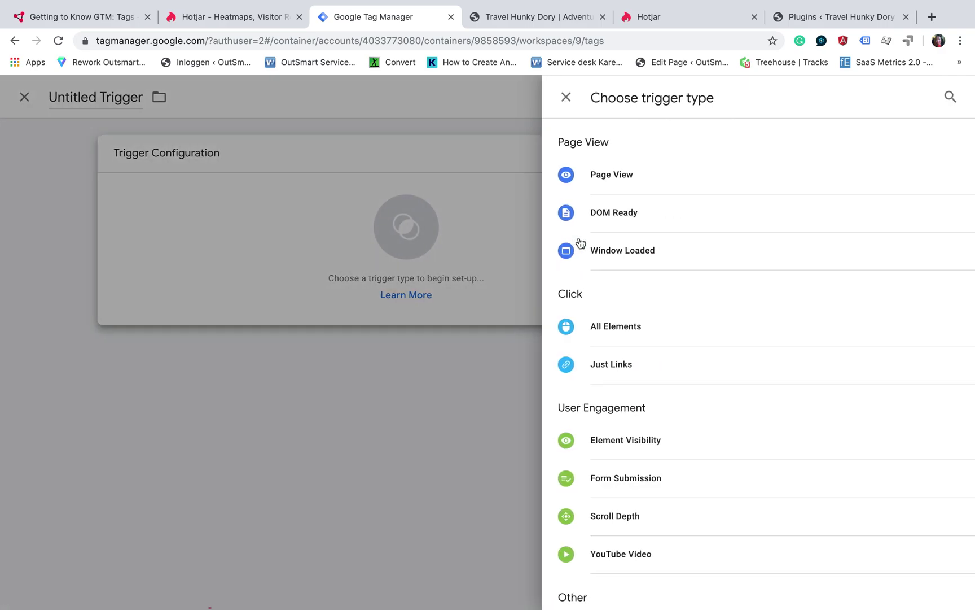
{"action": "left_click", "coordinate": [612, 178]}
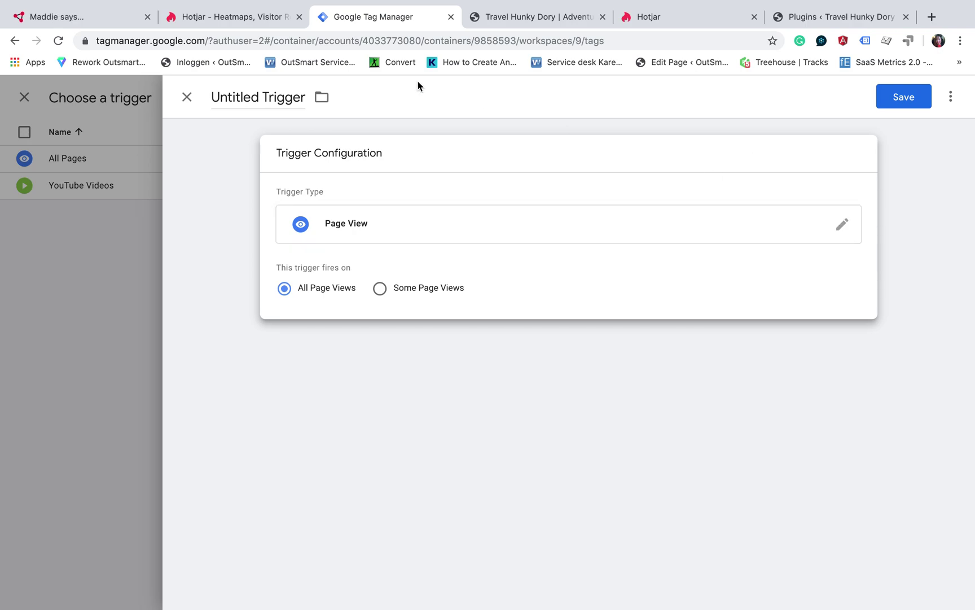
Name the trigger 'Hotjar', save it, and save the Hotjar tag with it
{"action": "left_click", "coordinate": [303, 96]}
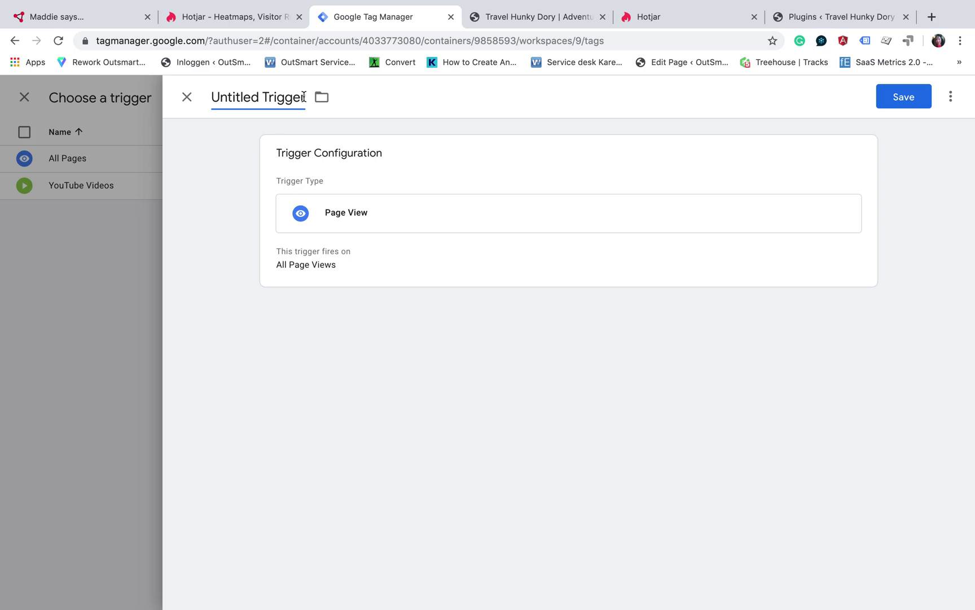
{"action": "key", "text": "BackSpace"}
{"action": "key", "text": "BackSpace"}
{"action": "key", "text": "BackSpace"}
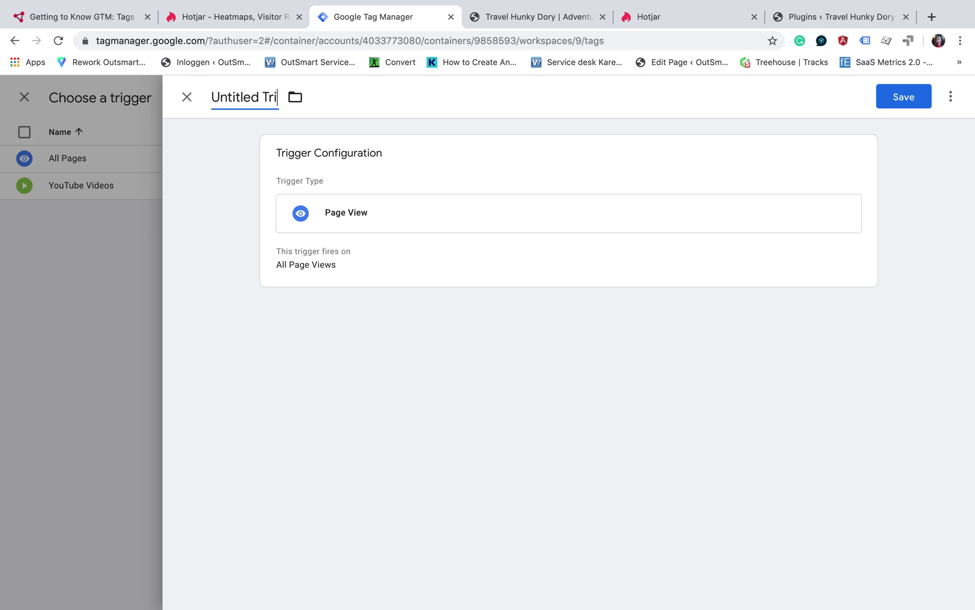
{"action": "key", "text": "BackSpace"}
{"action": "key", "text": "BackSpace"}
{"action": "key", "text": "BackSpace"}
{"action": "key", "text": "BackSpace"}
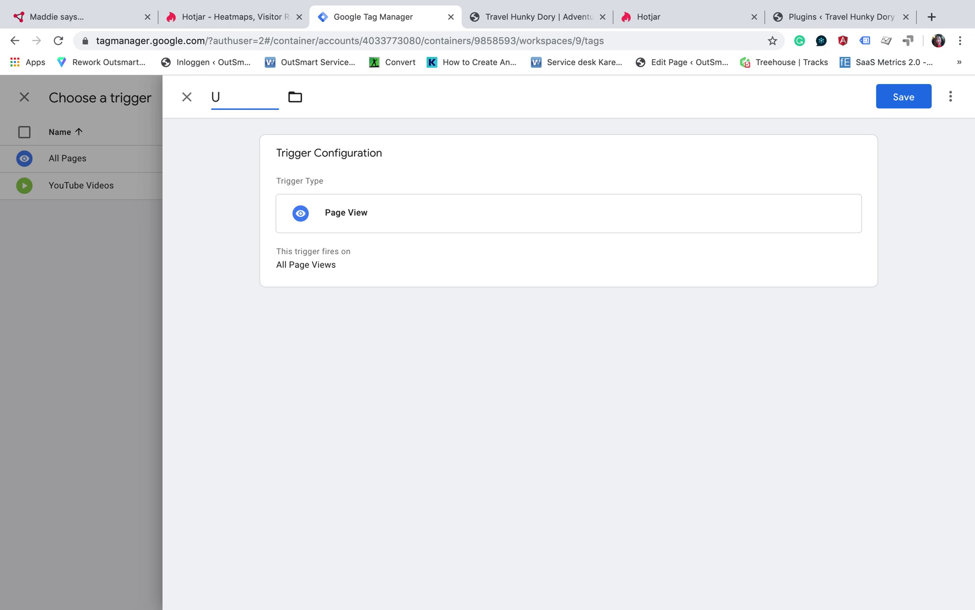
{"action": "type", "text": "Hotjar"}
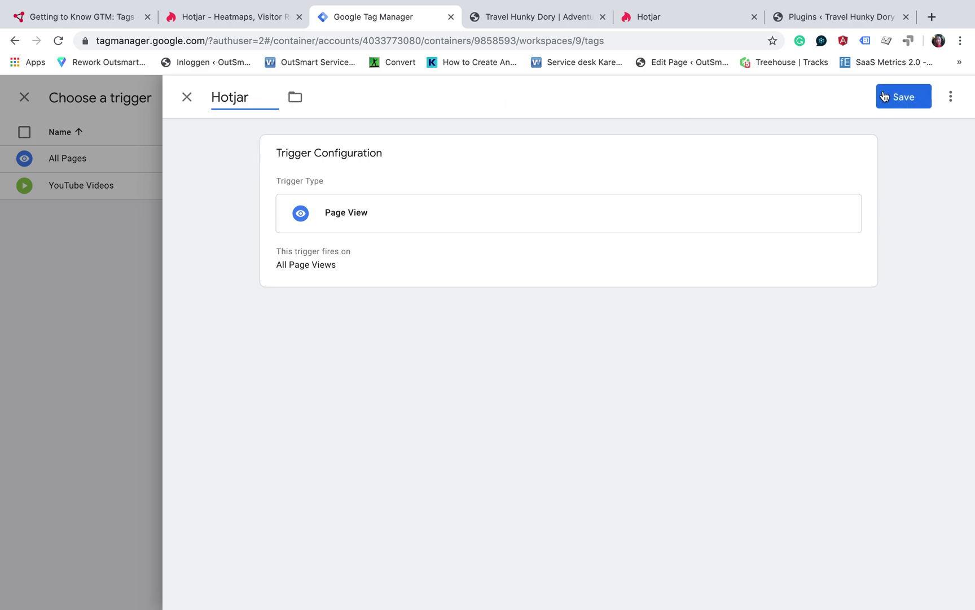
{"action": "left_click", "coordinate": [885, 96]}
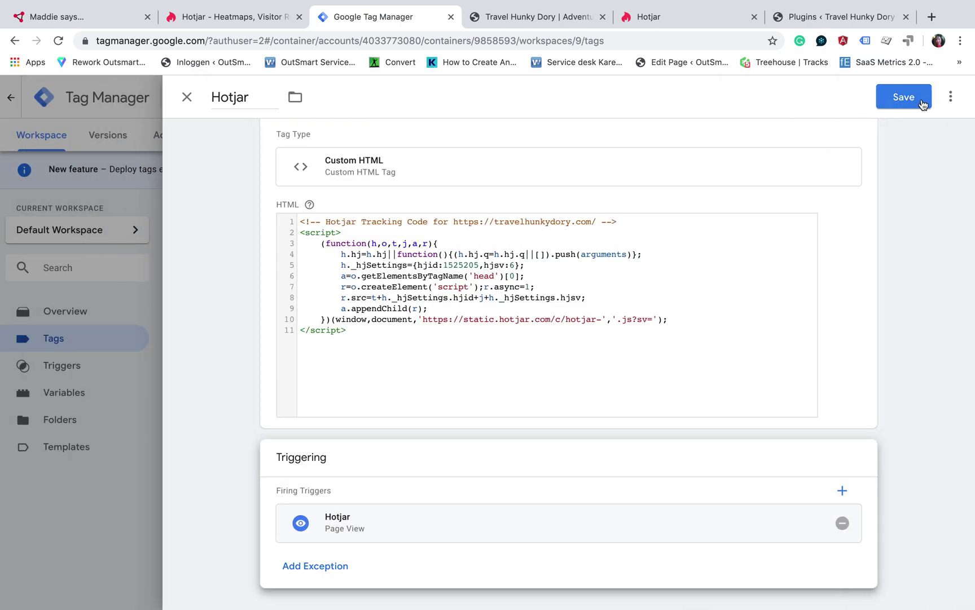
{"action": "left_click", "coordinate": [921, 102]}
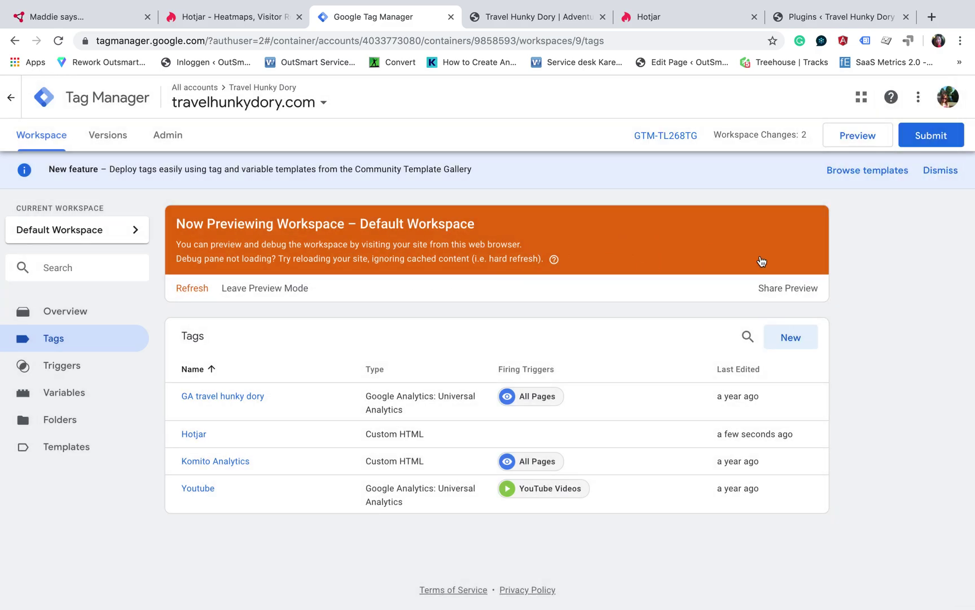
Refresh the workspace preview and go to the Travel Hunky Dory site
{"action": "left_click", "coordinate": [195, 288]}
{"action": "left_click", "coordinate": [519, 18]}
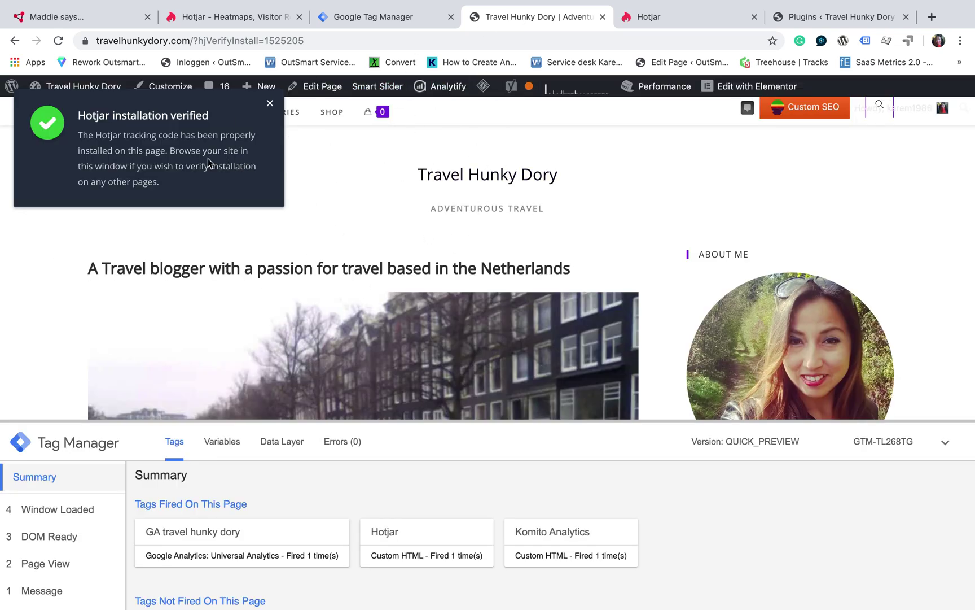
Reload travelhunkydory.com and confirm in the debug pane that the Hotjar tag fired
{"action": "left_click", "coordinate": [60, 43]}
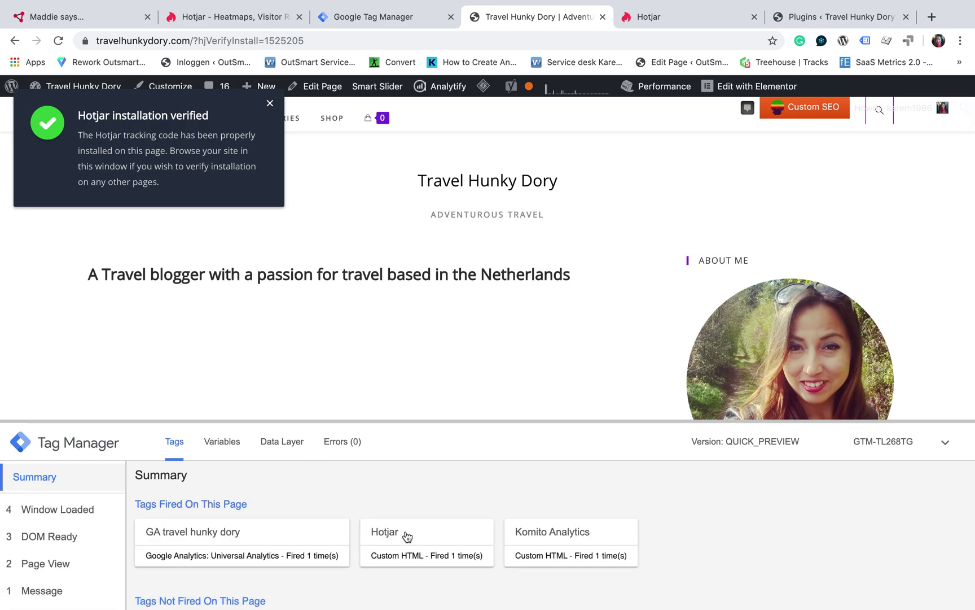
{"action": "scroll", "coordinate": [406, 535], "scroll_direction": "down", "scroll_amount": 2}
{"action": "scroll", "coordinate": [414, 490], "scroll_direction": "up", "scroll_amount": 1}
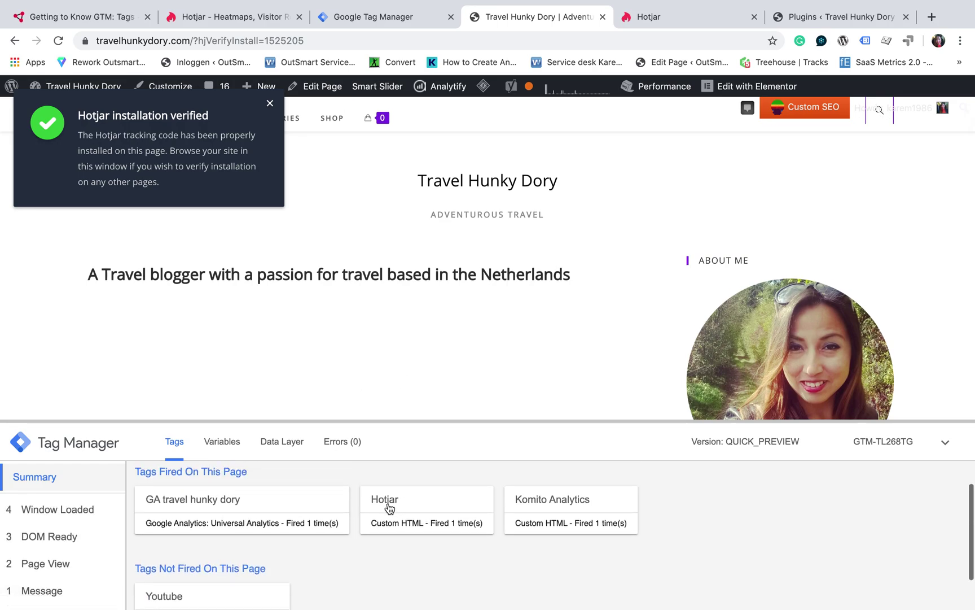
{"action": "scroll", "coordinate": [421, 503], "scroll_direction": "down", "scroll_amount": 2}
{"action": "scroll", "coordinate": [426, 496], "scroll_direction": "up", "scroll_amount": 1}
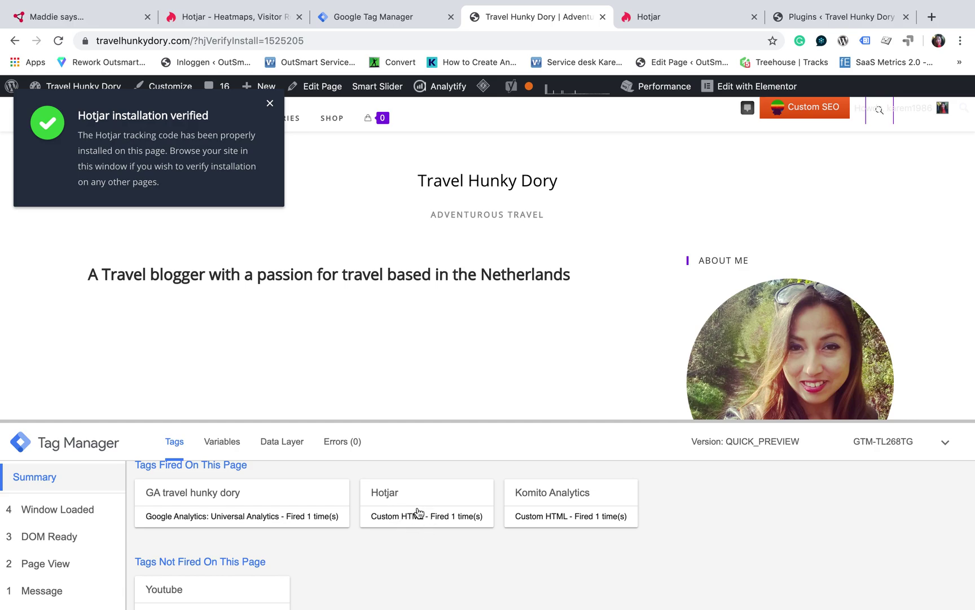
{"action": "left_click", "coordinate": [418, 511]}
{"action": "scroll", "coordinate": [418, 508], "scroll_direction": "down", "scroll_amount": 5}
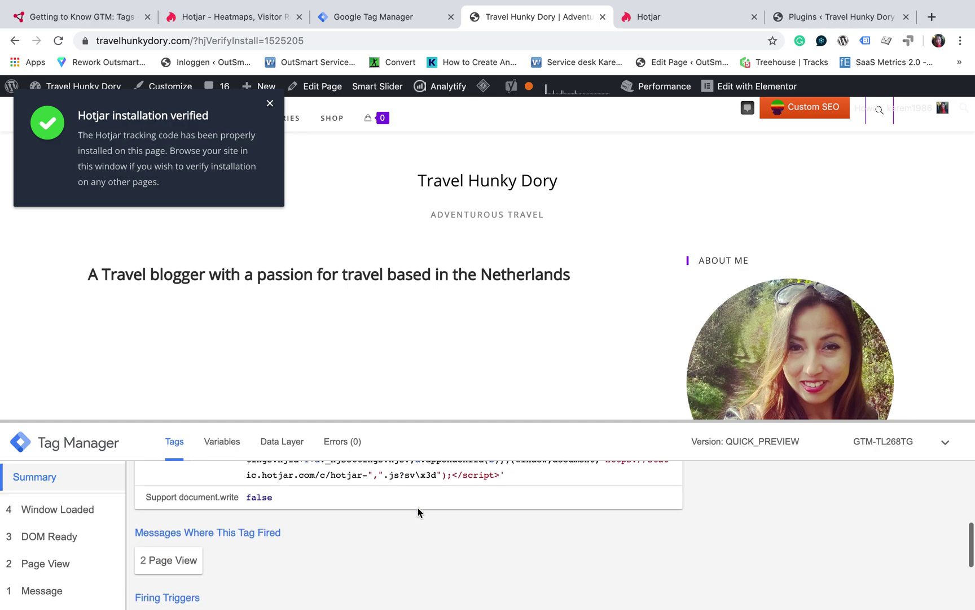
{"action": "scroll", "coordinate": [417, 511], "scroll_direction": "up", "scroll_amount": 1}
{"action": "scroll", "coordinate": [428, 513], "scroll_direction": "up", "scroll_amount": 3}
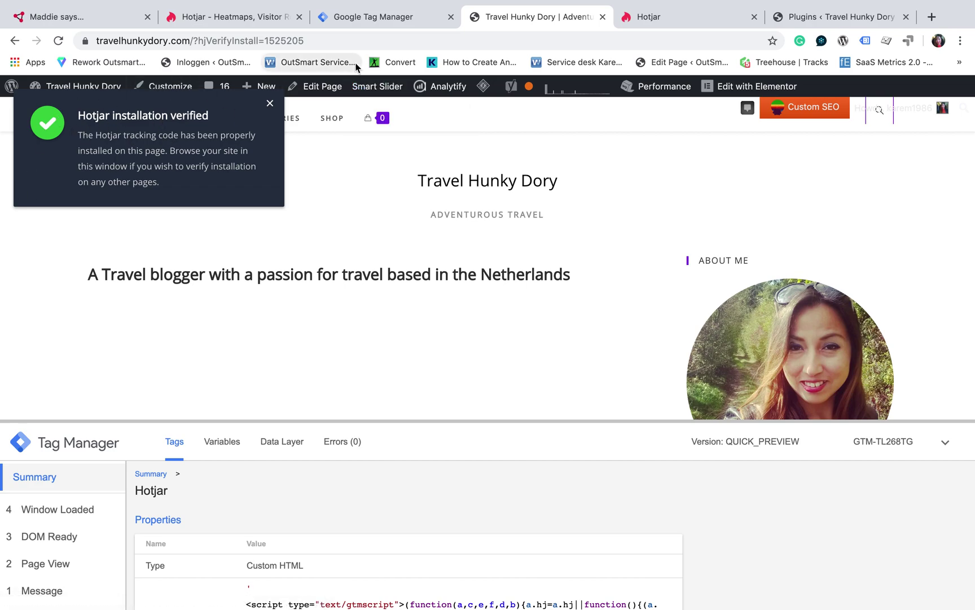
Run Hotjar's Verify Installation check for travelhunkydory.com
{"action": "left_click", "coordinate": [241, 23]}
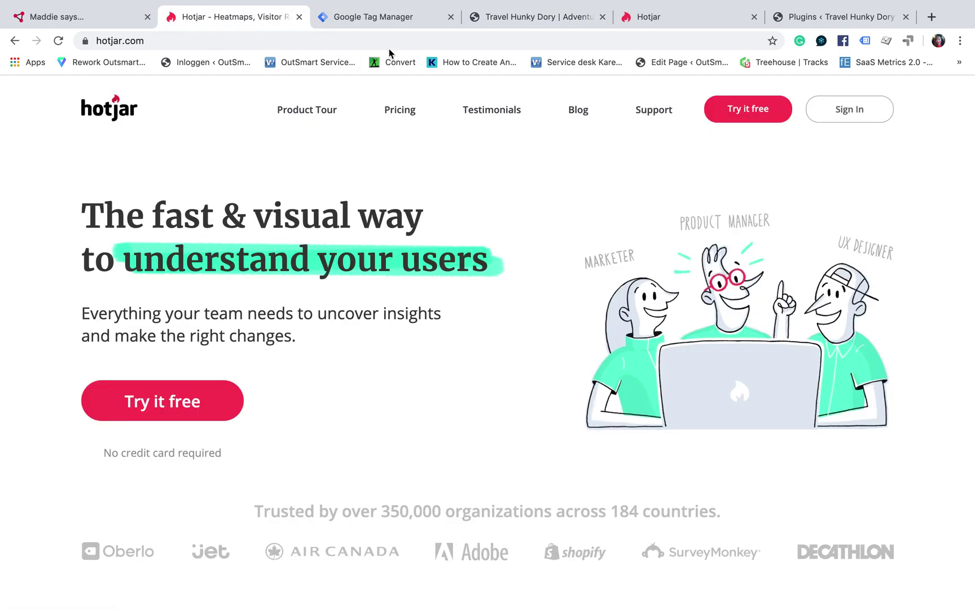
{"action": "left_click", "coordinate": [650, 23]}
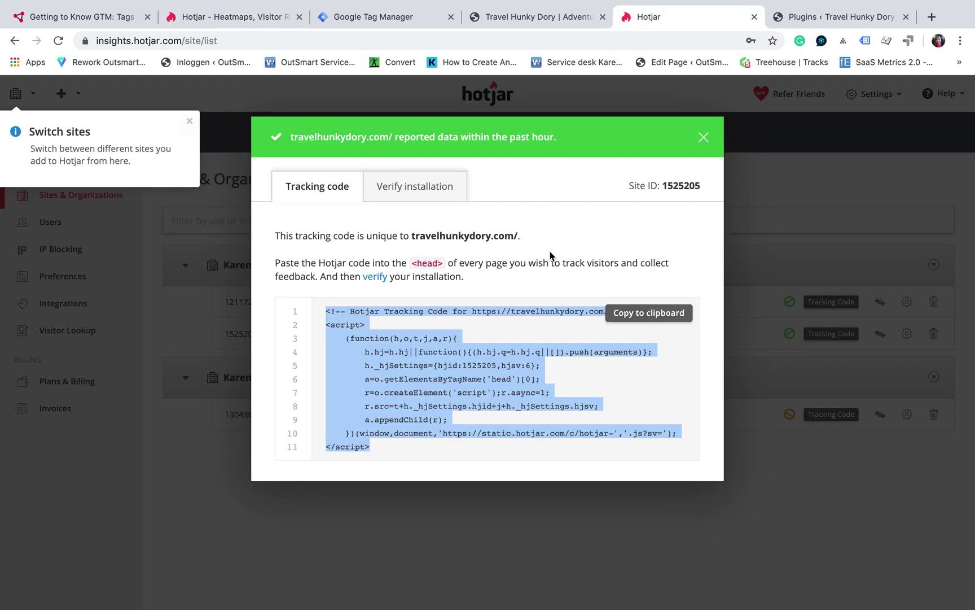
{"action": "left_click", "coordinate": [420, 192]}
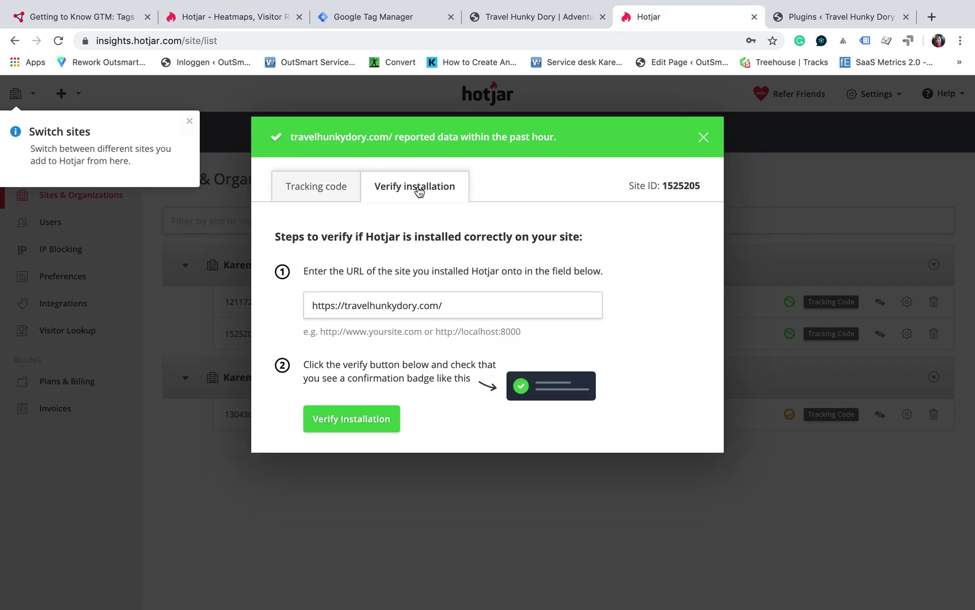
{"action": "left_click", "coordinate": [336, 422]}
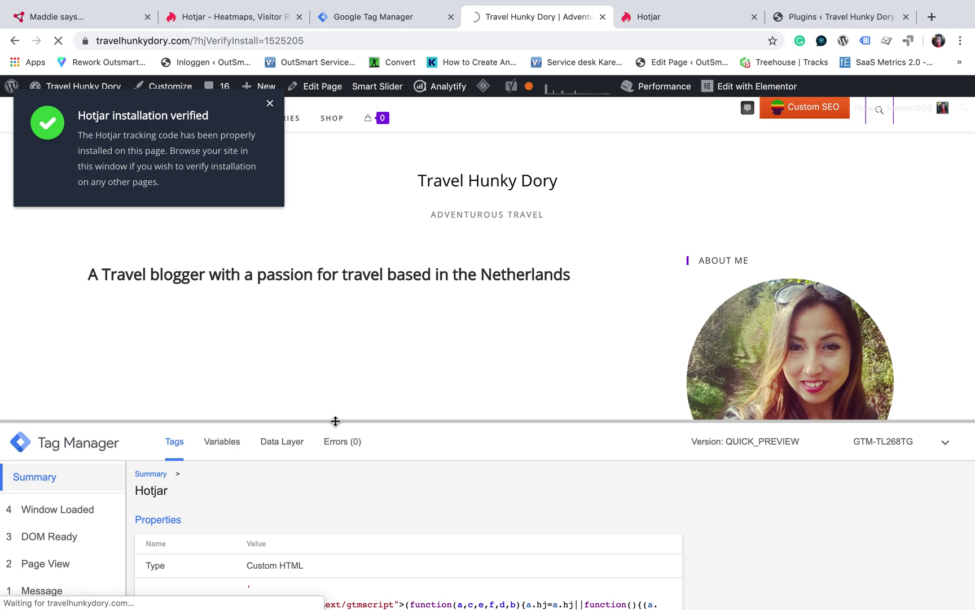